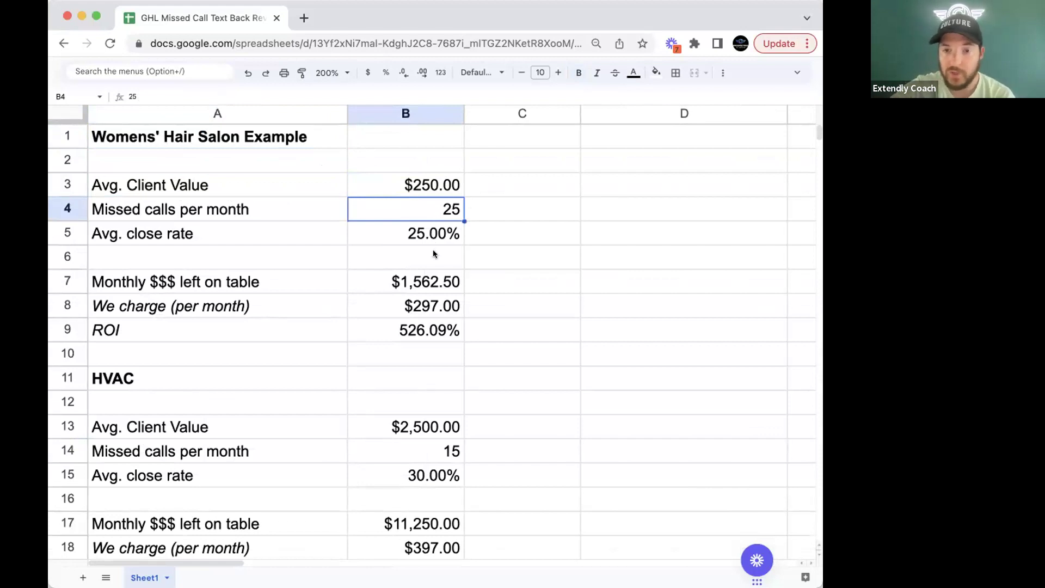
Set the average client value in the Womens' Hair Salon example to $134.
left_click(433, 278)
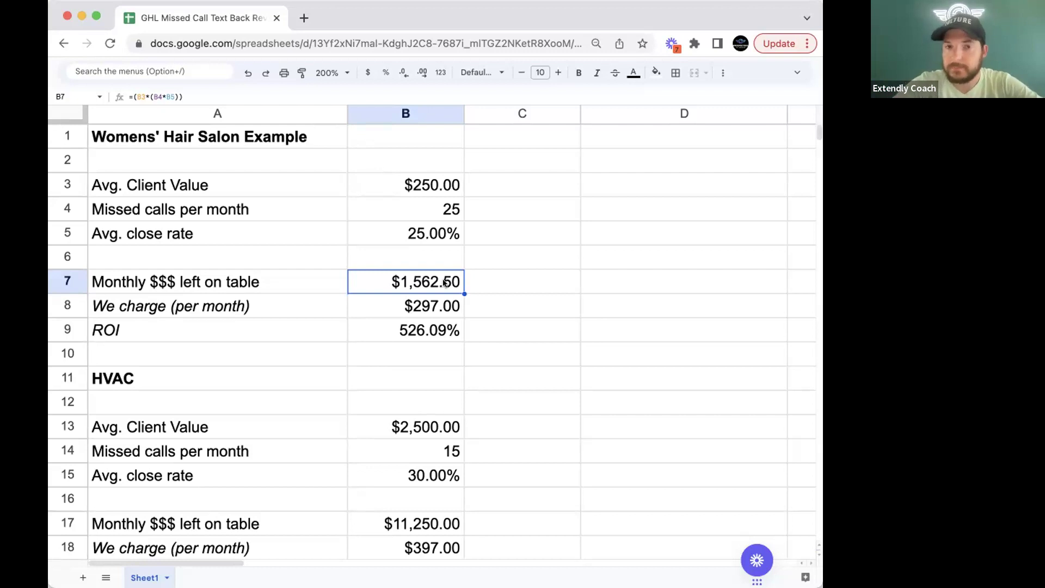
left_click(333, 34)
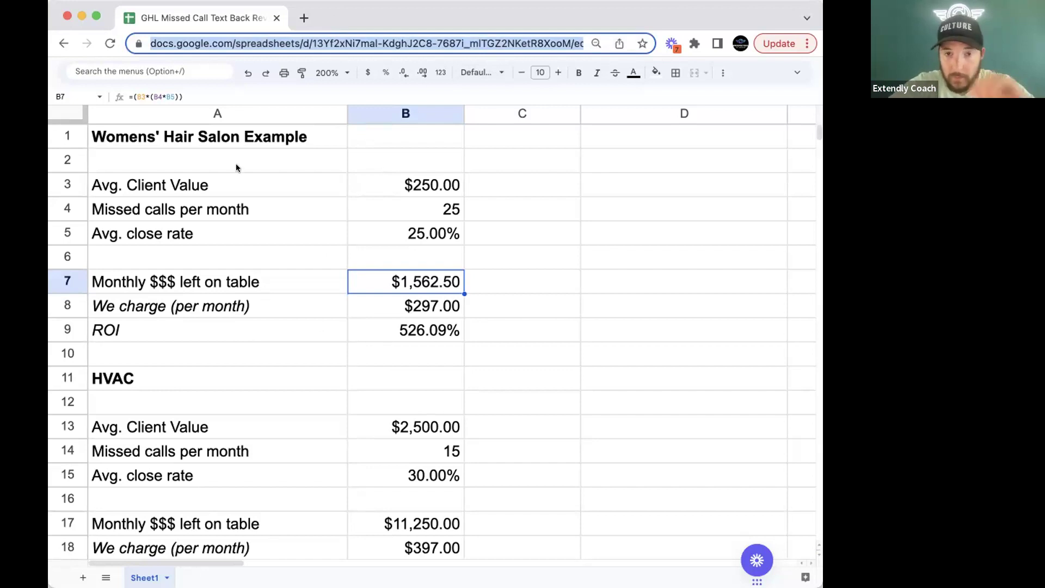
left_click(434, 183)
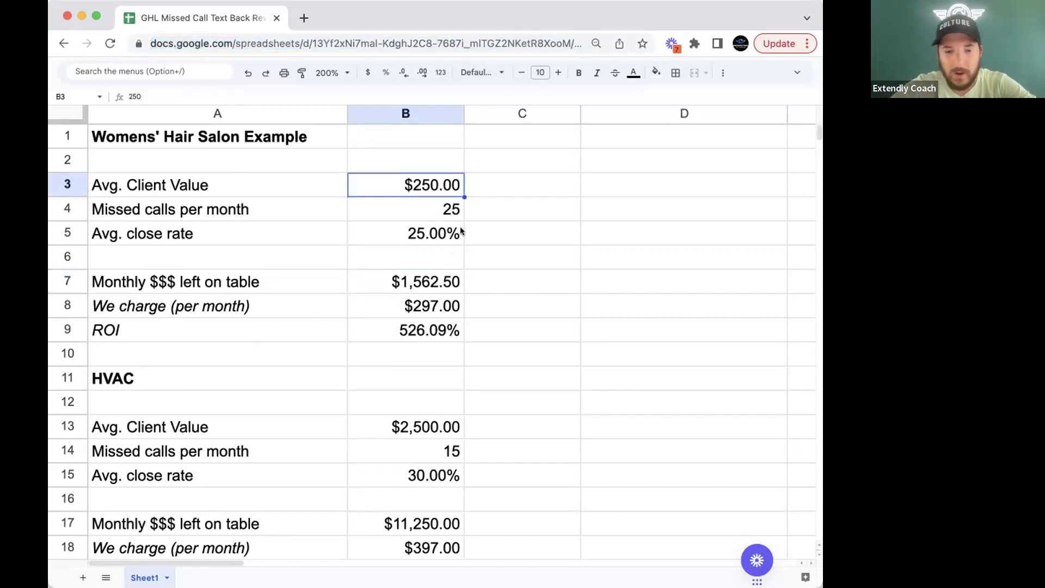
type("1")
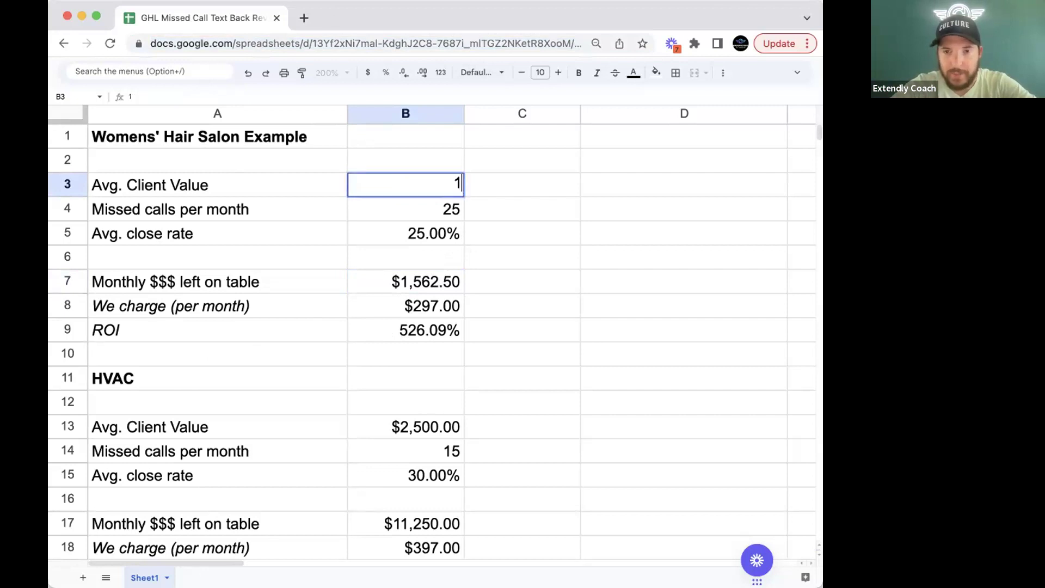
type("34")
left_click(517, 268)
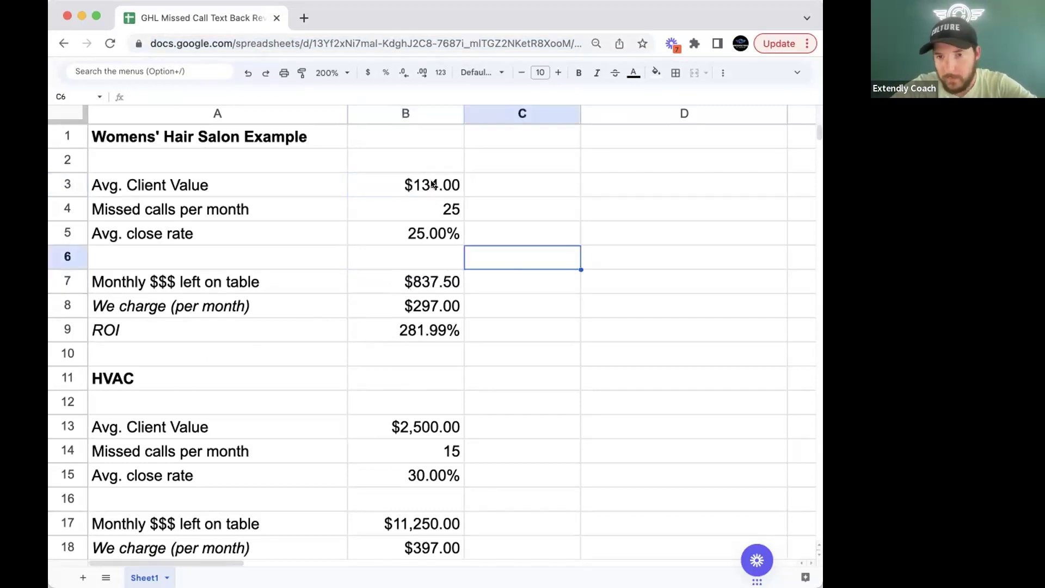
Set the hair salon's missed calls per month to 13 and its average close rate to 40%.
left_click(436, 210)
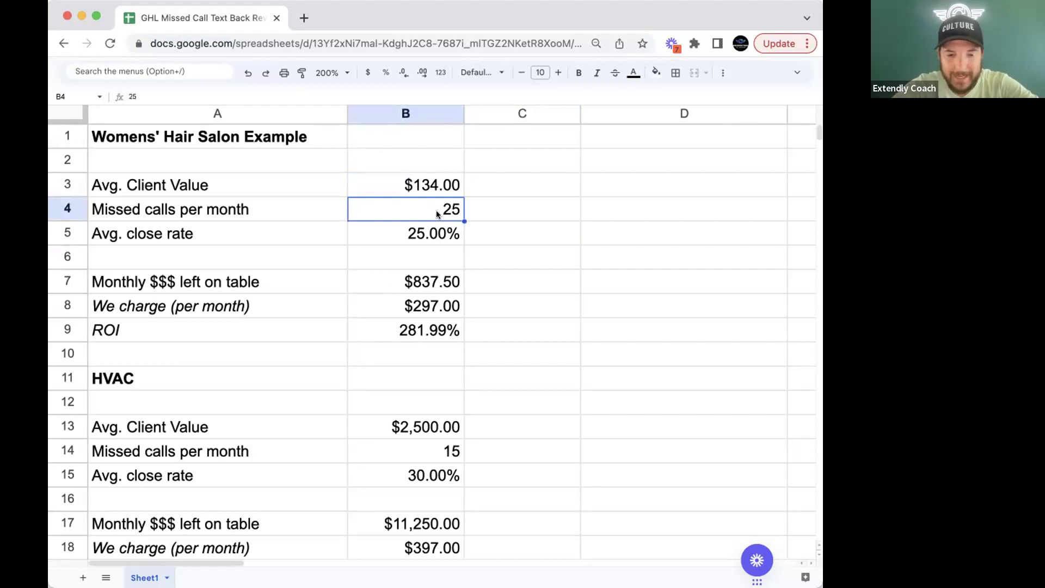
type("13")
left_click(526, 241)
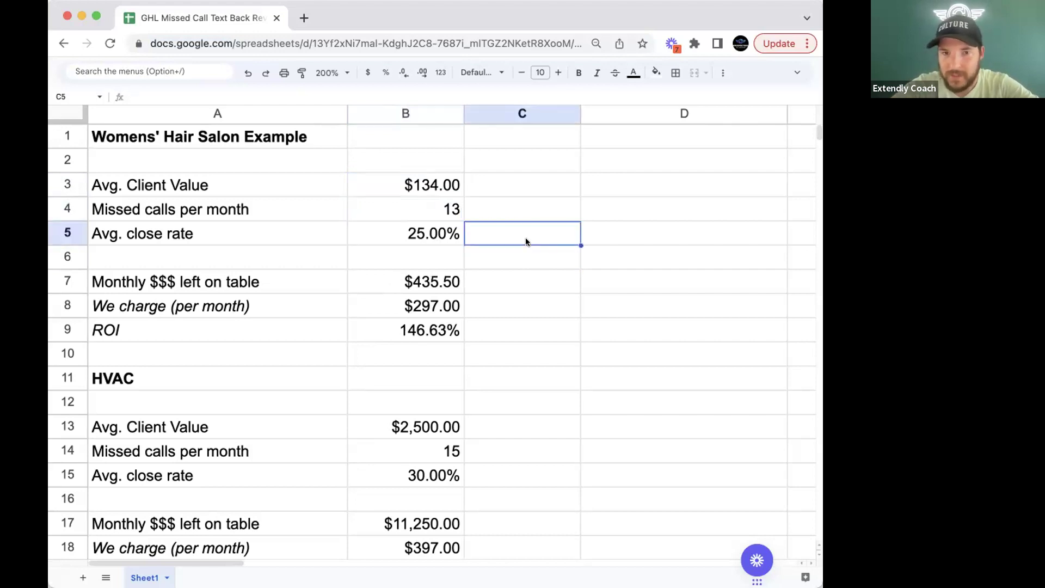
left_click(434, 239)
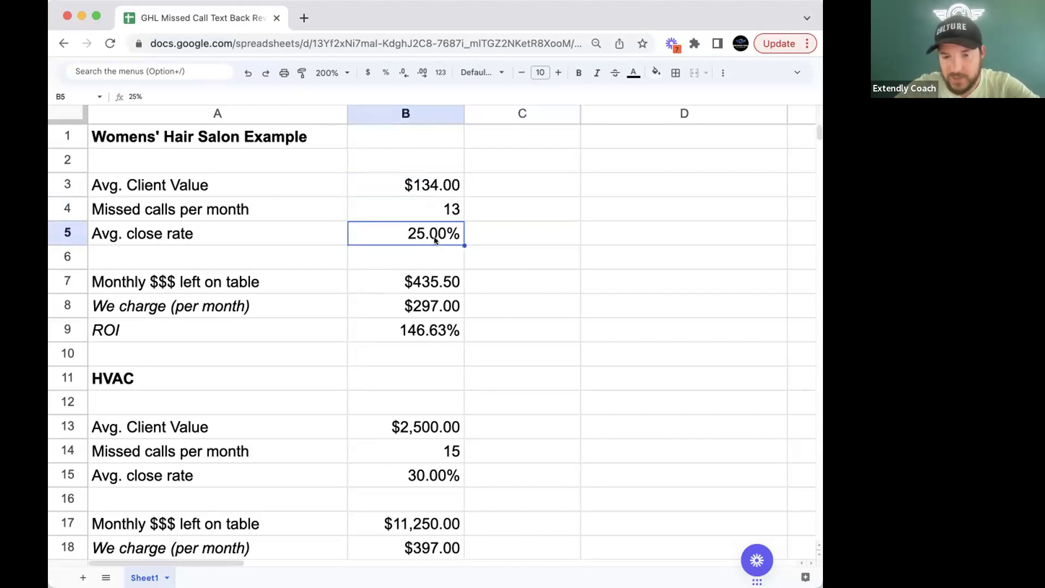
type("40")
left_click(539, 276)
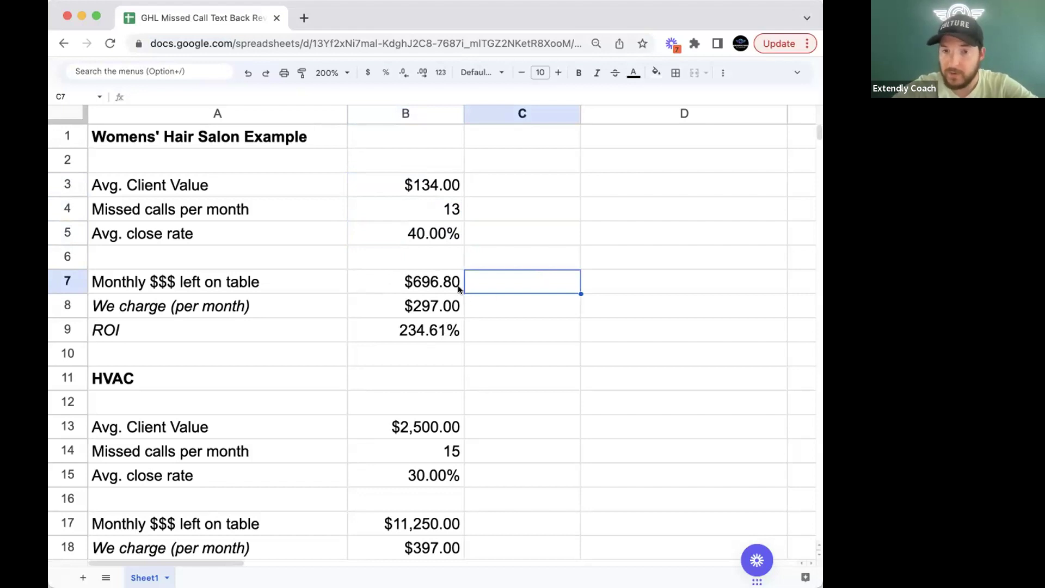
Examine the hair salon's monthly money left on the table, monthly charge and ROI.
left_click(436, 284)
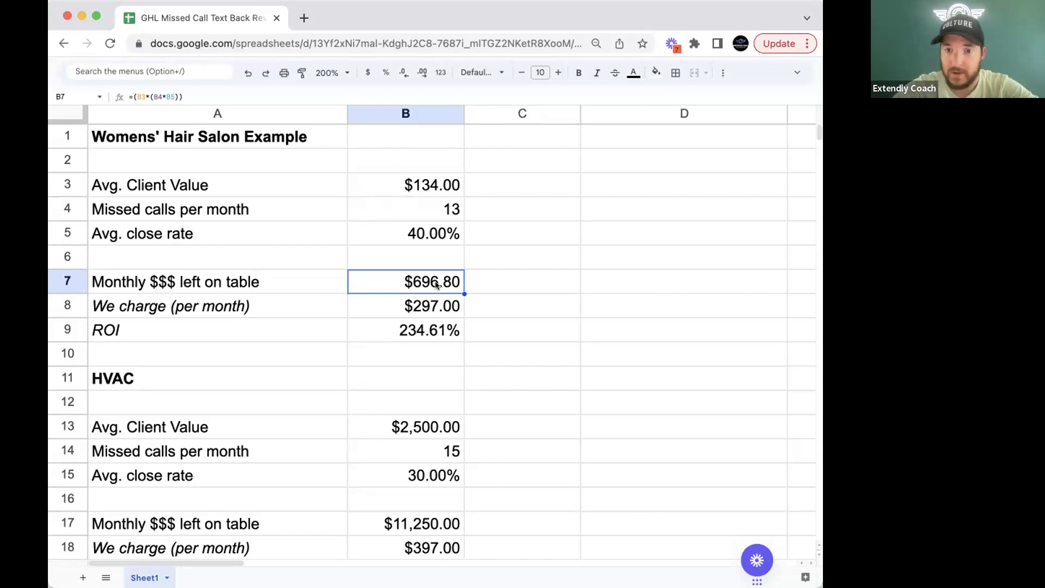
left_click(438, 309)
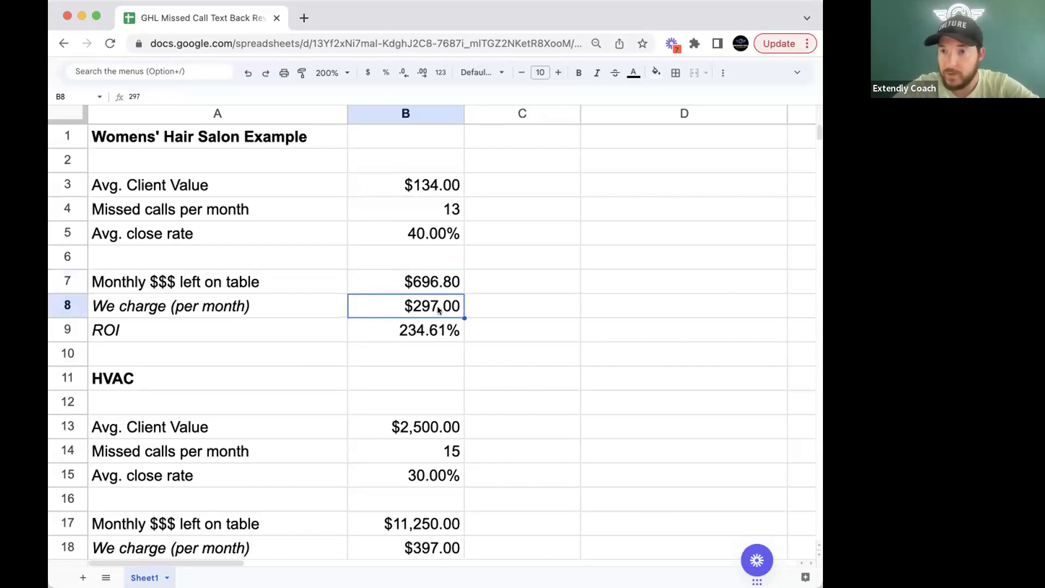
left_click_drag(443, 280, 435, 342)
left_click(437, 338)
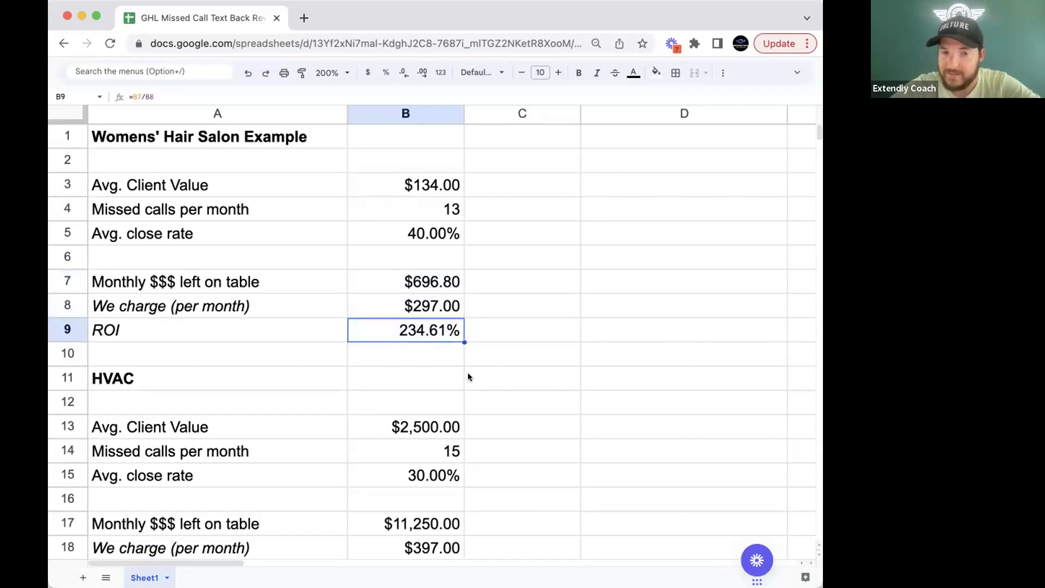
scroll(468, 373, "down", 10)
scroll(468, 376, "up", 10)
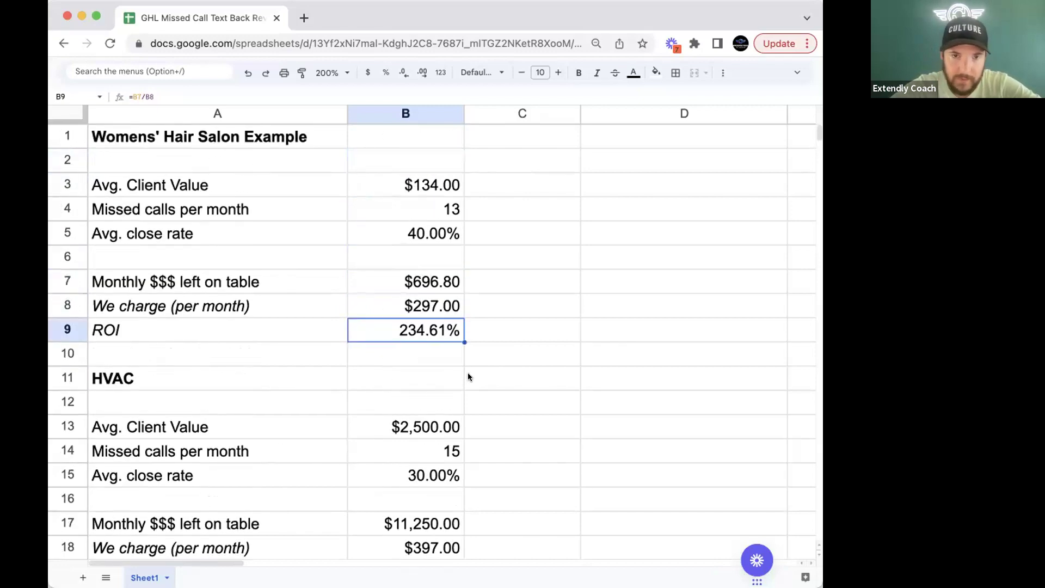
Set the missed calls per month in the HVAC example to 10.
scroll(468, 376, "down", 3)
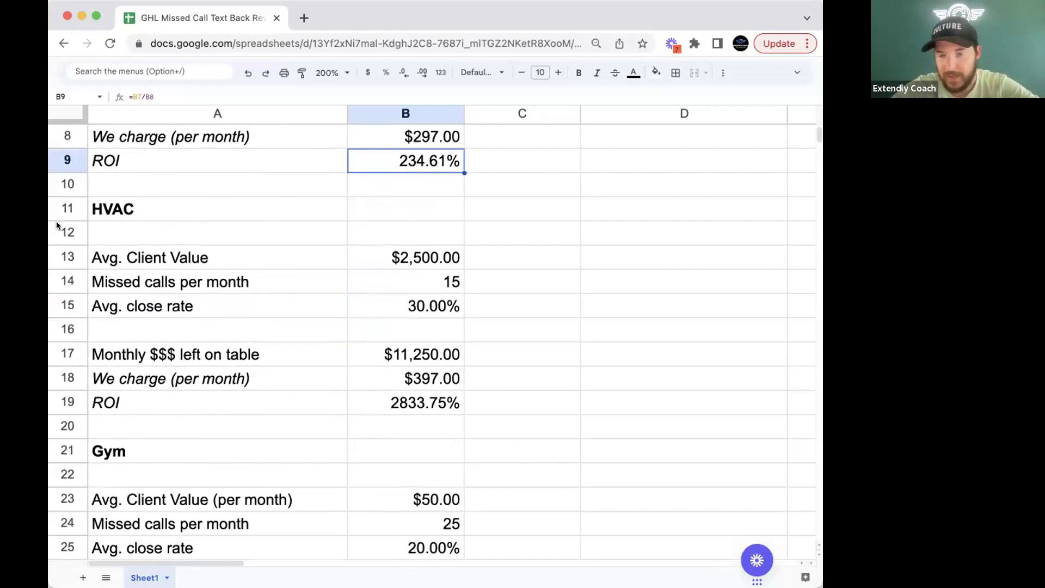
left_click(404, 260)
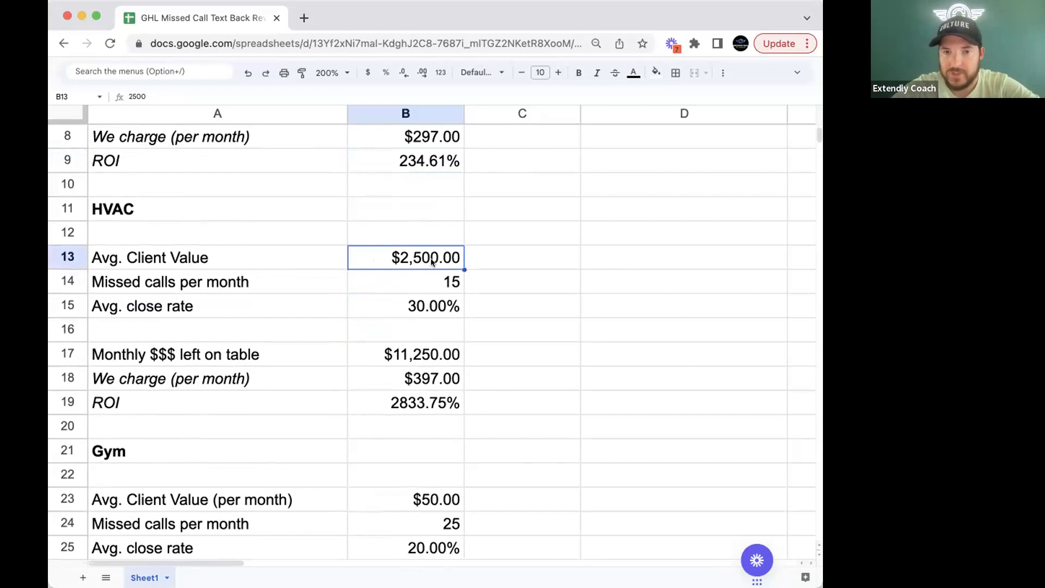
left_click(446, 282)
type("10")
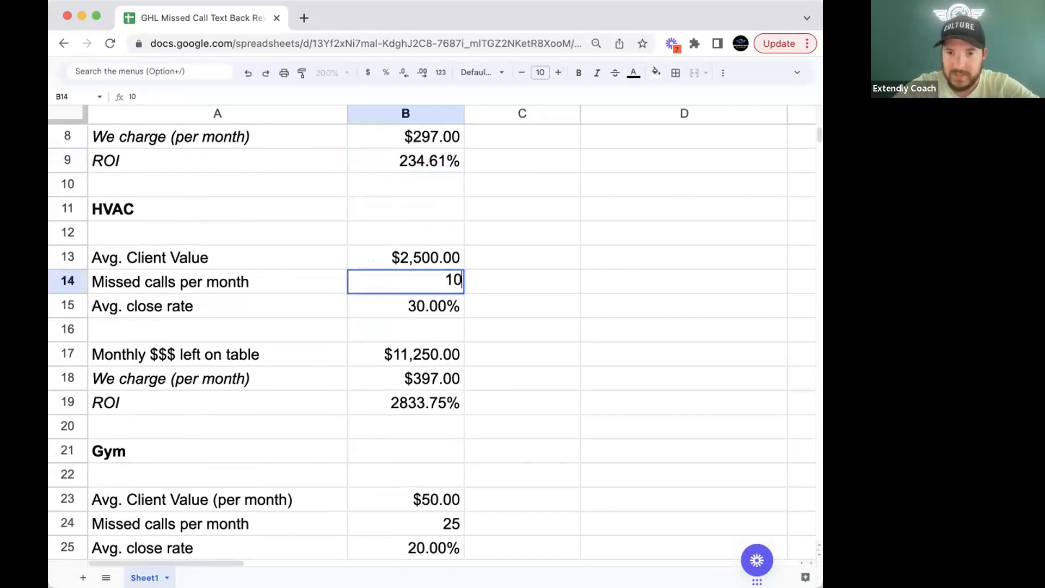
left_click(538, 327)
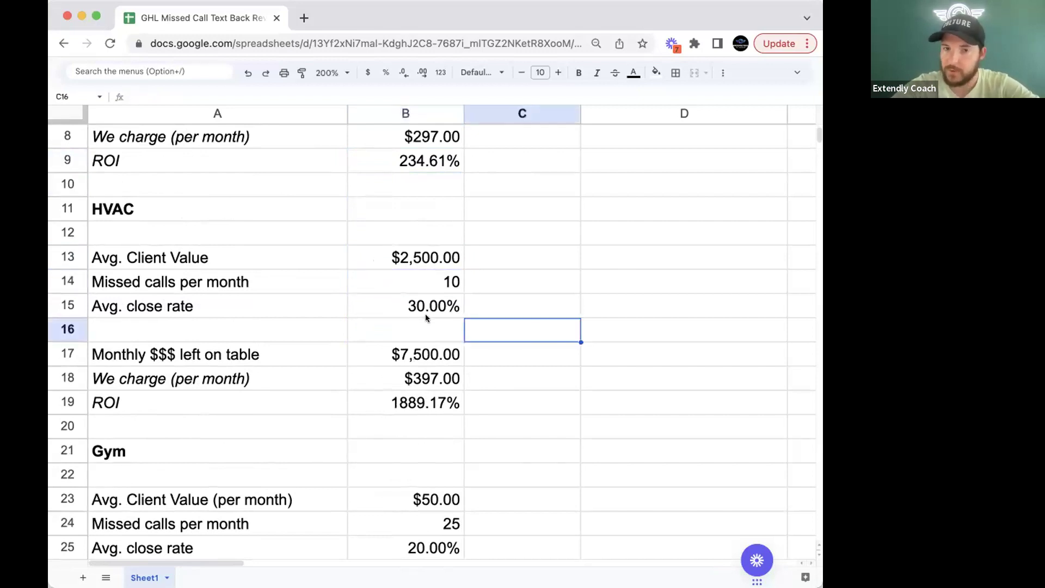
Review the HVAC example's monthly loss and charge, and the Gym example's client value, monthly loss and ROI.
left_click(428, 353)
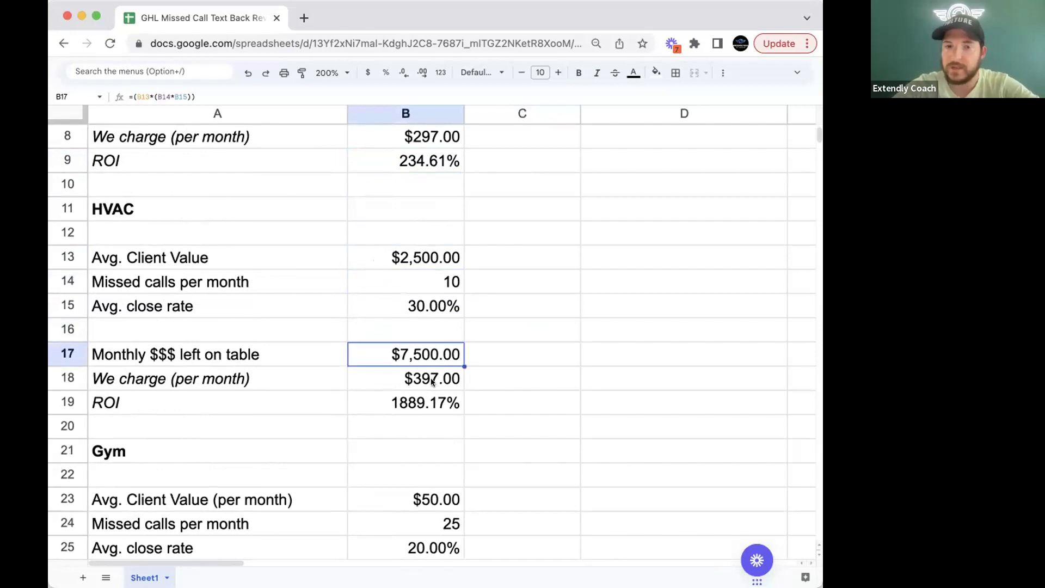
left_click(430, 377)
left_click(430, 346)
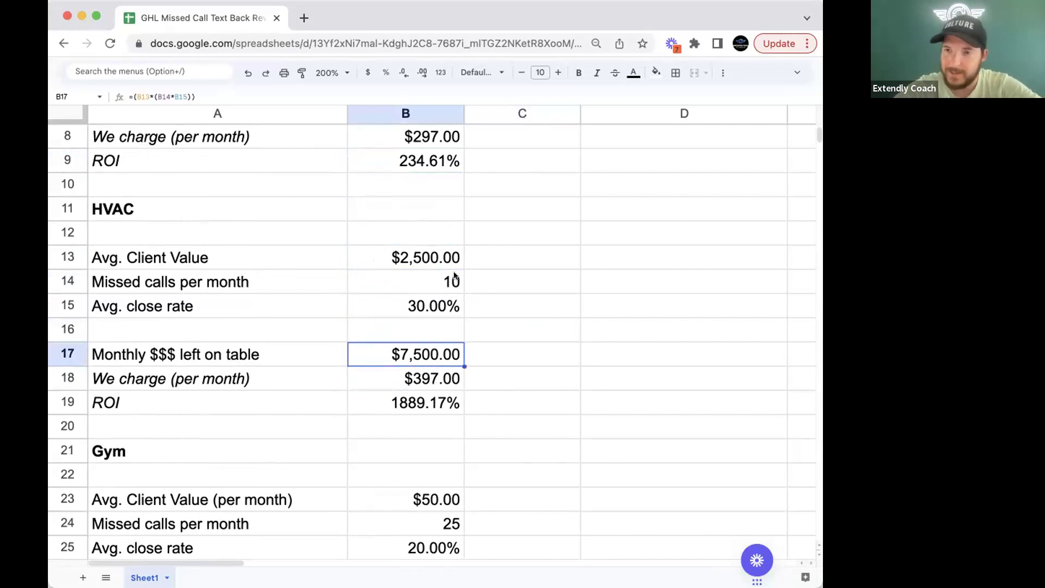
scroll(455, 277, "down", 3)
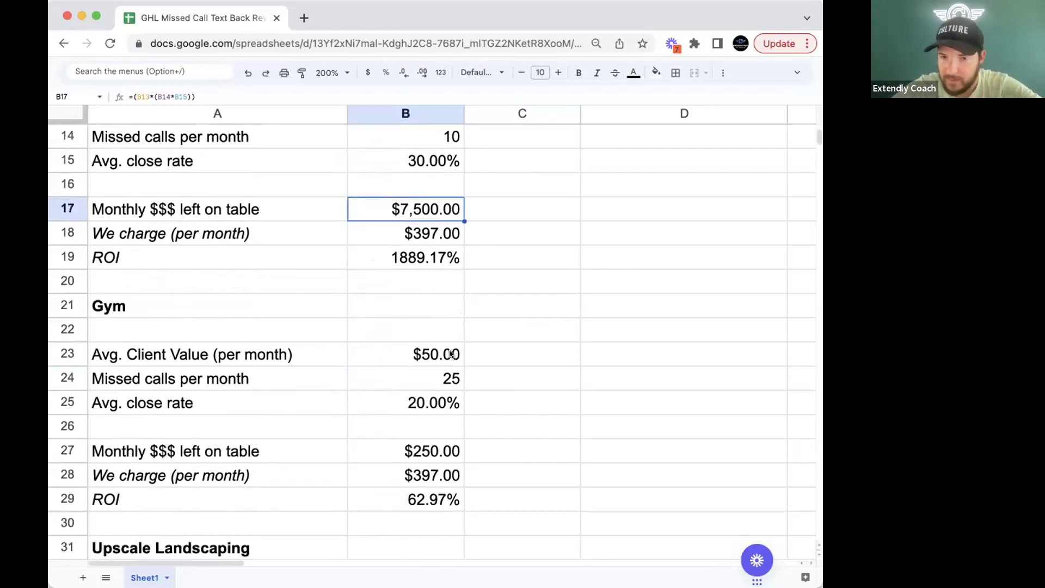
left_click(445, 355)
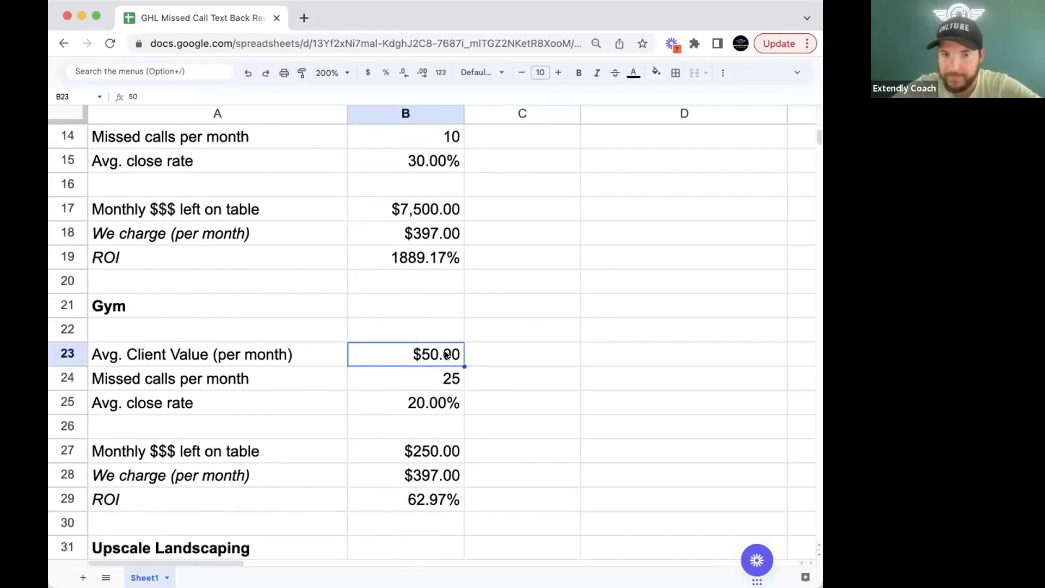
left_click(432, 452)
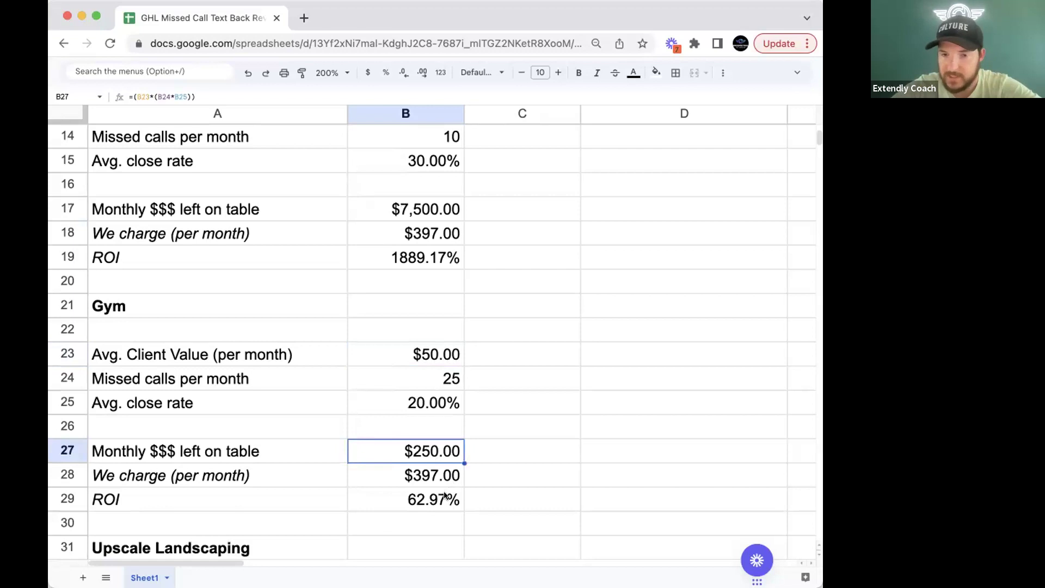
left_click(446, 495)
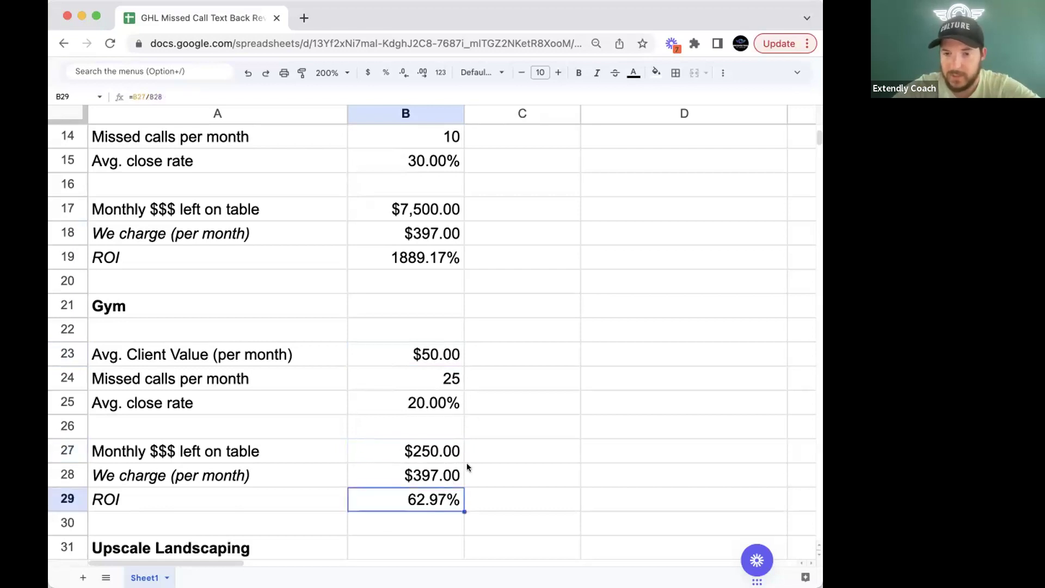
left_click(448, 355)
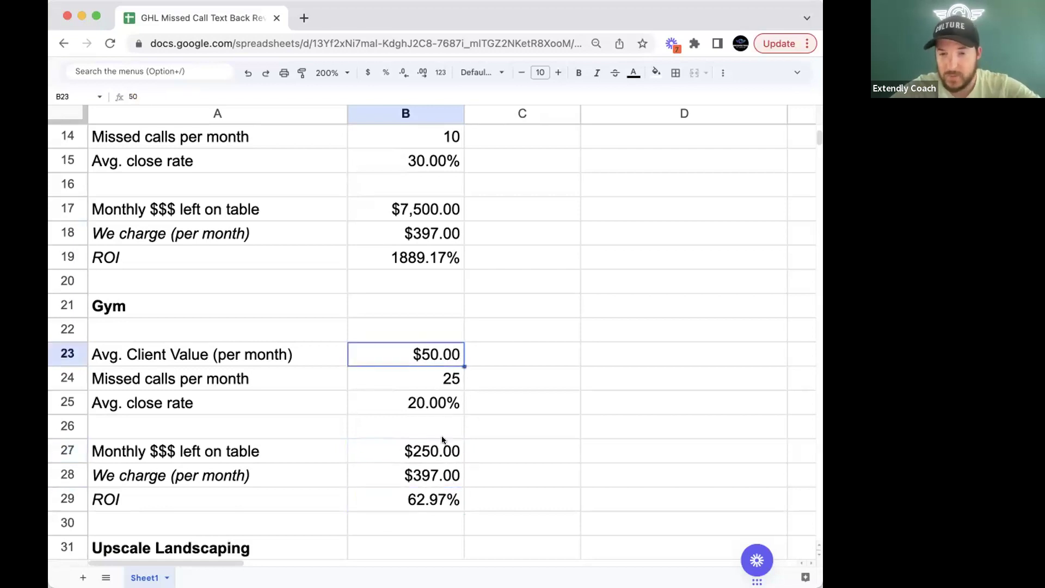
left_click(433, 496)
left_click(446, 356)
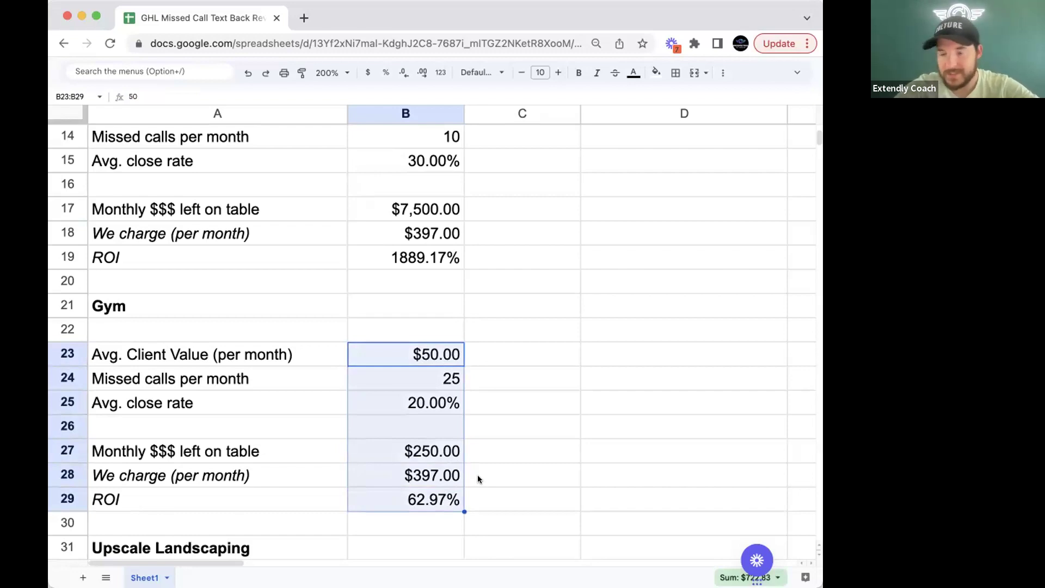
Revisit the hair salon's client value and missed calls, and compare them with the HVAC example's missed calls and ROI.
scroll(375, 331, "up", 5)
left_click(424, 206)
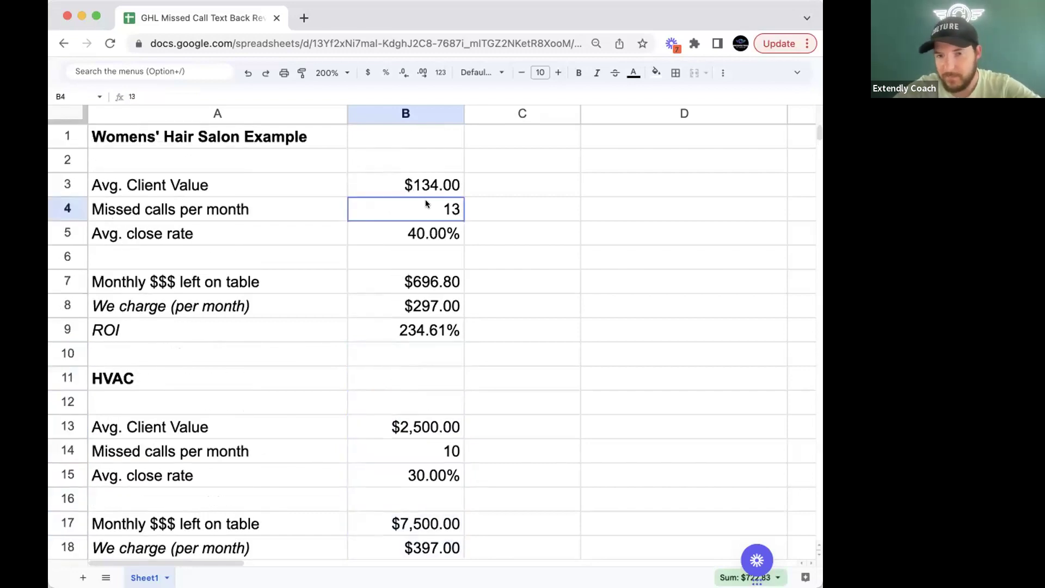
left_click(444, 183)
scroll(467, 473, "down", 3)
left_click(451, 381)
left_click(445, 494)
left_click(58, 498)
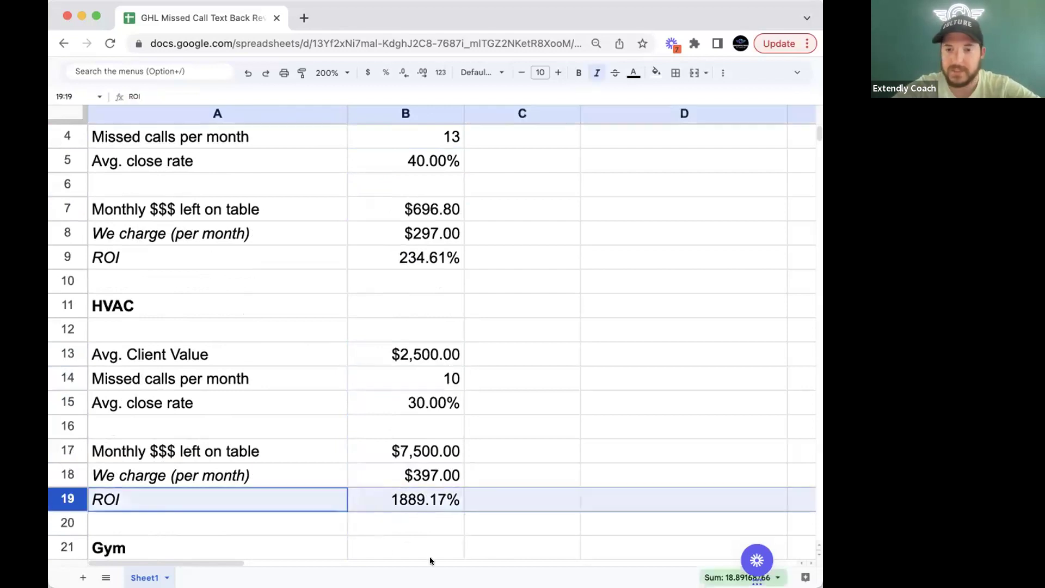